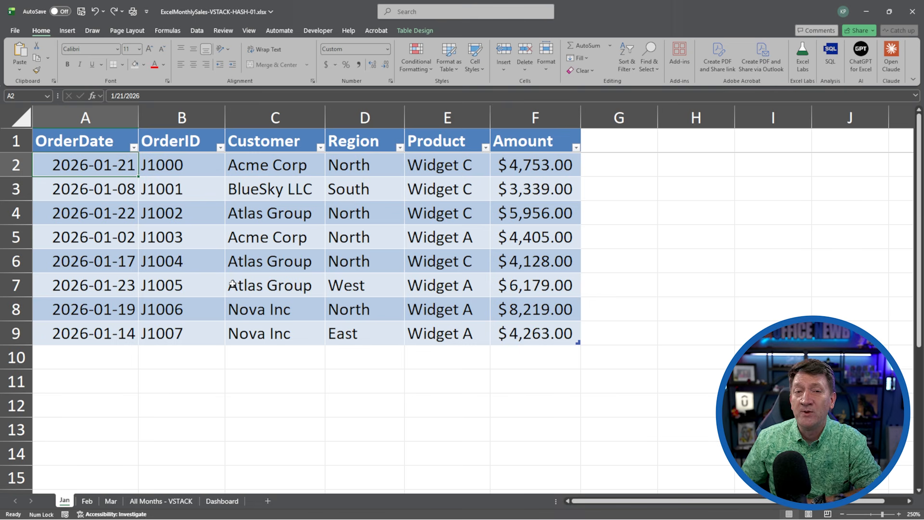
# Look through the Jan, Feb, Mar and All Months - VSTACK sheets.
pyautogui.click(86, 501)
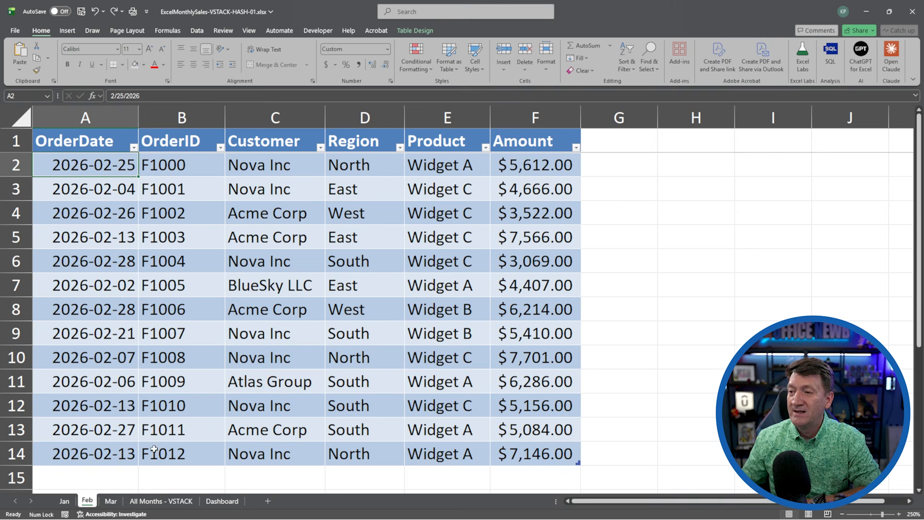
pyautogui.click(113, 501)
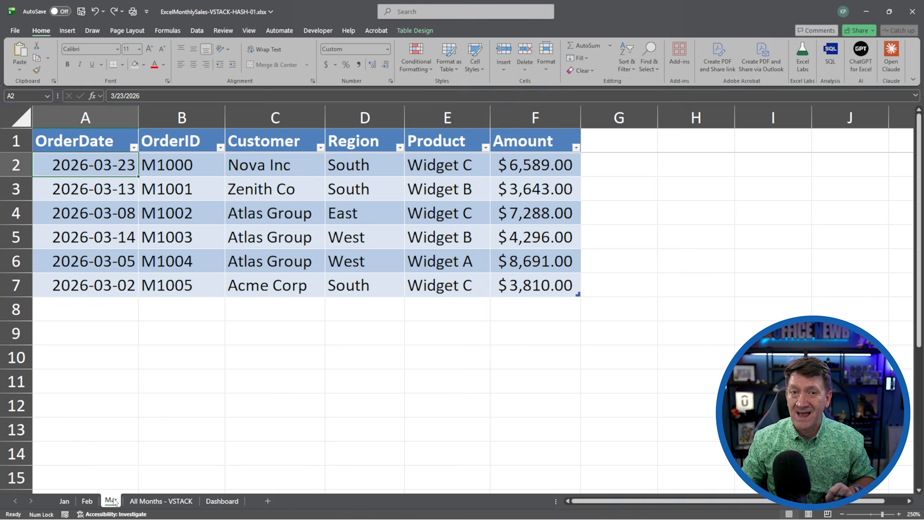
pyautogui.click(165, 501)
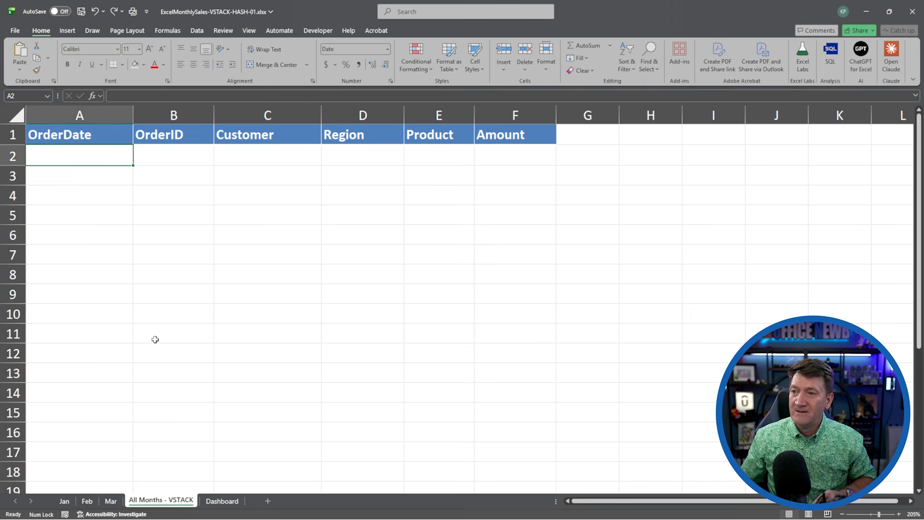
pyautogui.click(68, 500)
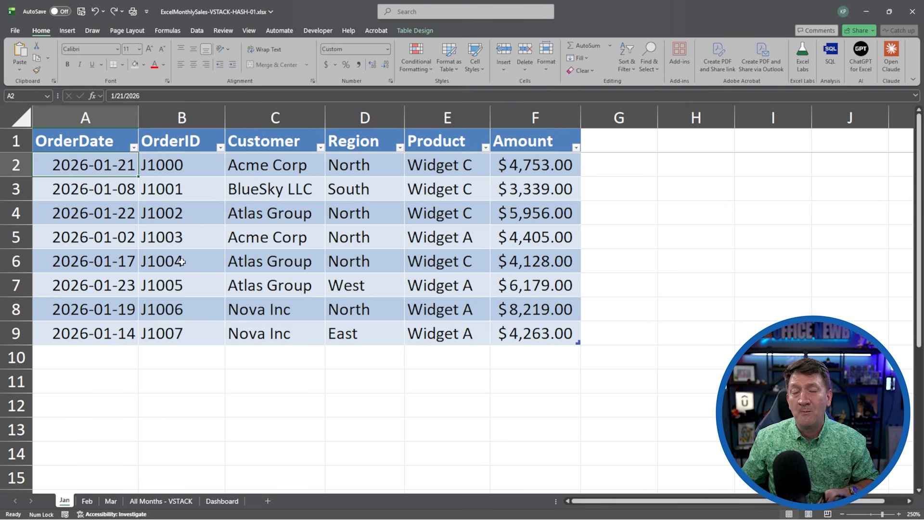
# Check the table names of the Jan, Feb and Mar sales tables.
pyautogui.click(145, 223)
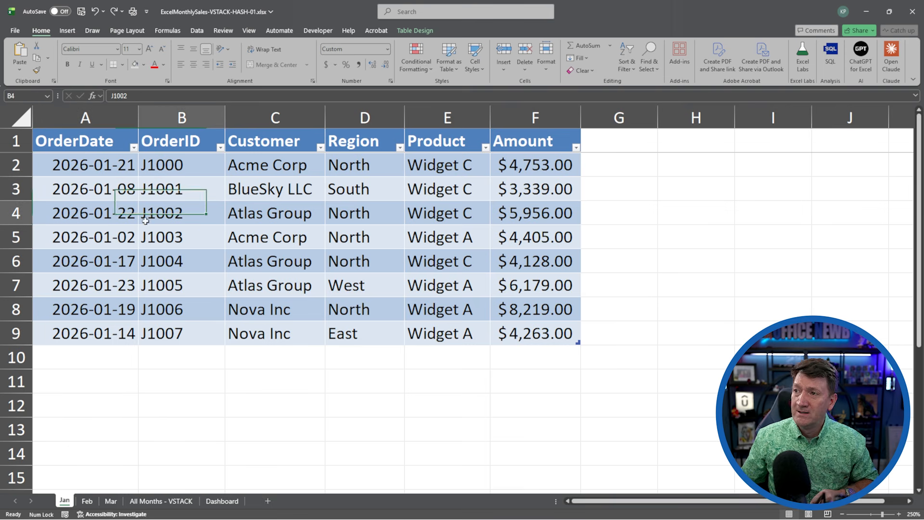
pyautogui.click(414, 32)
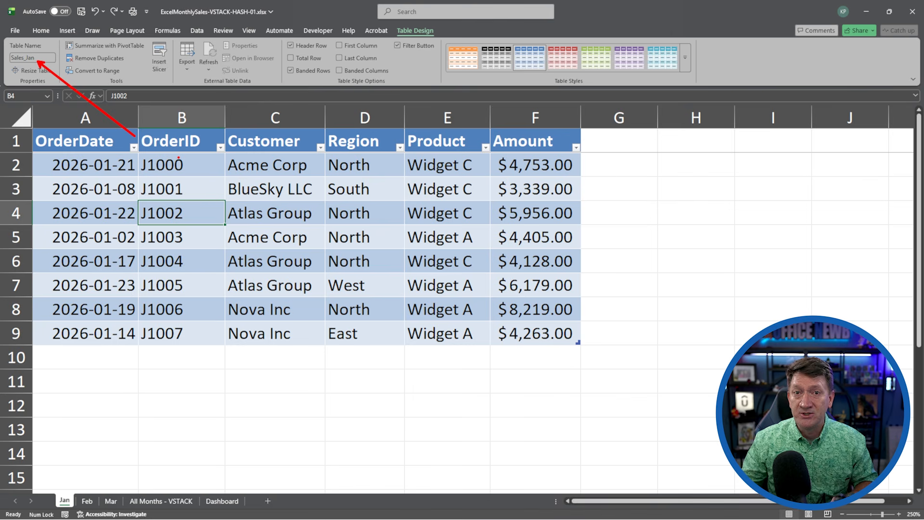
pyautogui.click(87, 501)
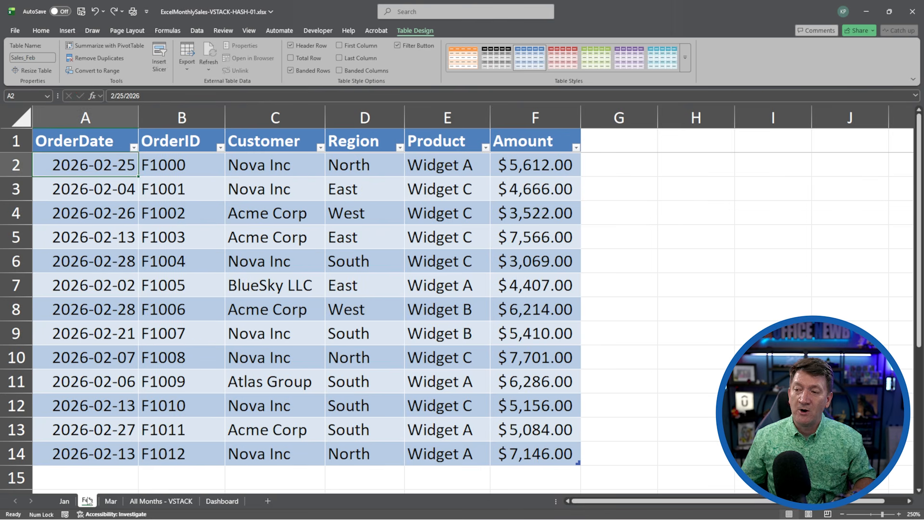
pyautogui.click(181, 301)
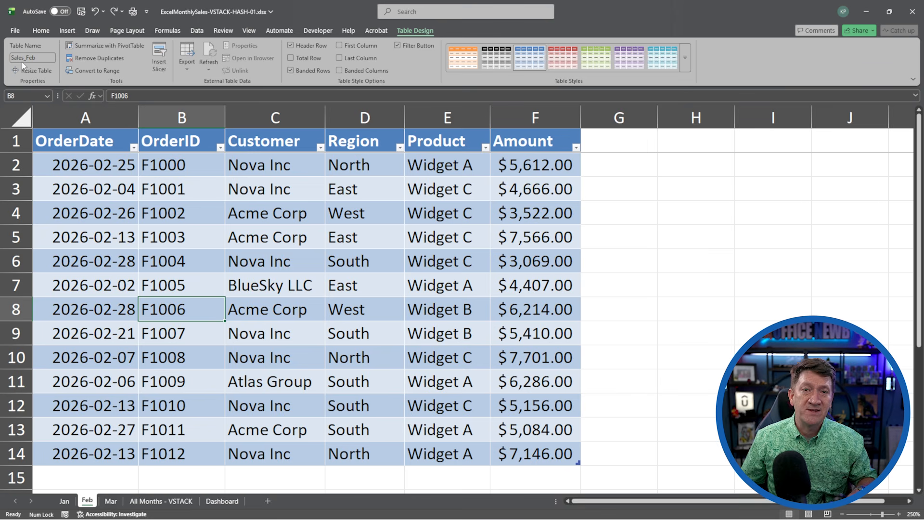
pyautogui.click(110, 501)
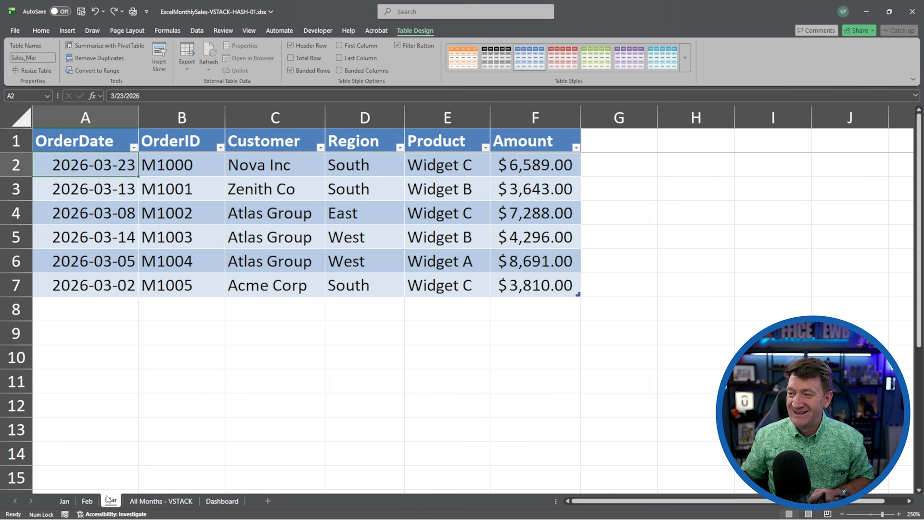
# In A2 of the All Months - VSTACK sheet, enter =VSTACK(Sales_Jan,Sales_Feb,Sales_Mar) by selecting each month's table.
pyautogui.click(148, 503)
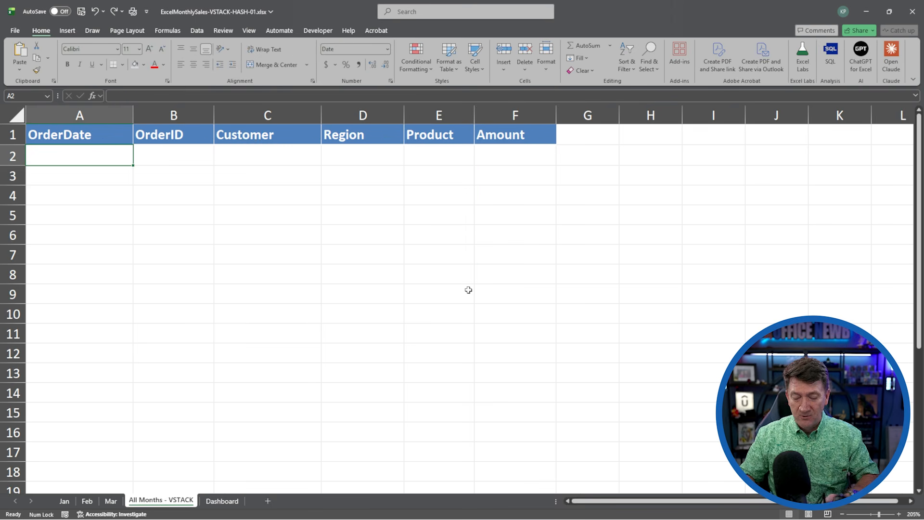
pyautogui.write('=')
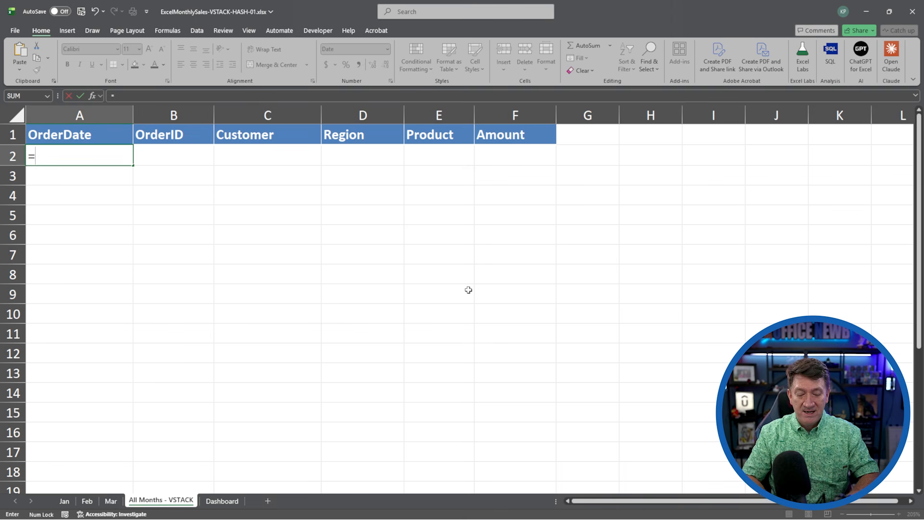
pyautogui.write('VSTACK(')
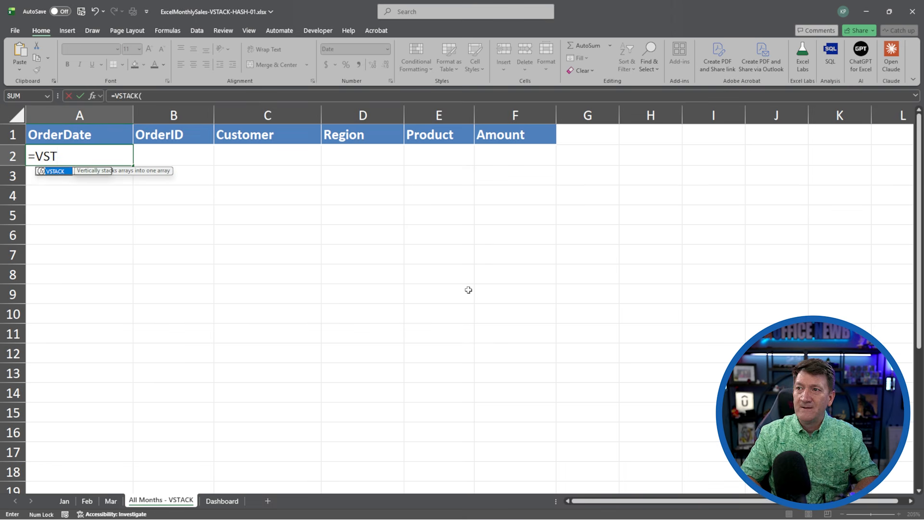
pyautogui.press('Tab')
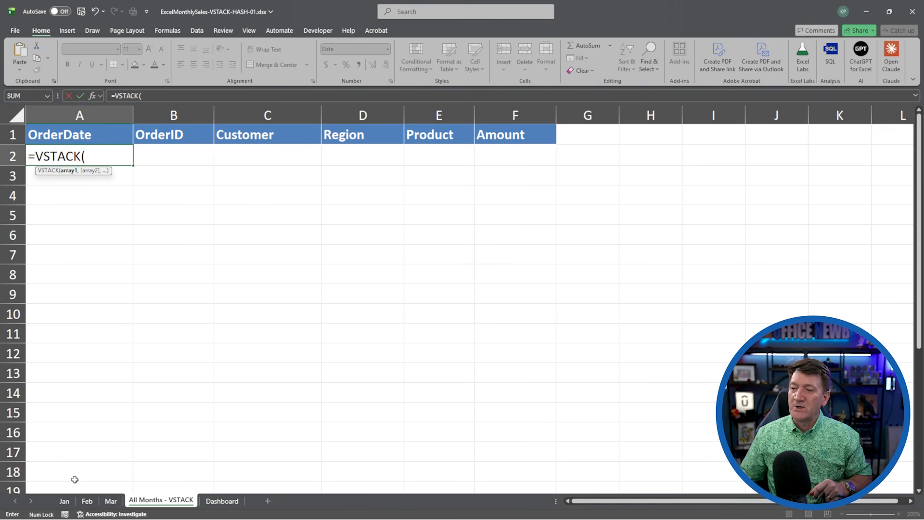
pyautogui.click(65, 501)
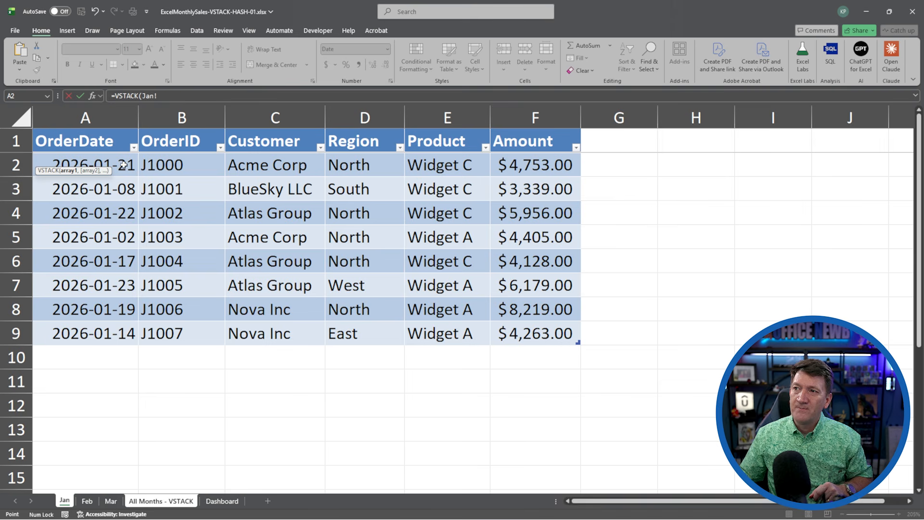
pyautogui.moveTo(124, 165); pyautogui.dragTo(522, 327)
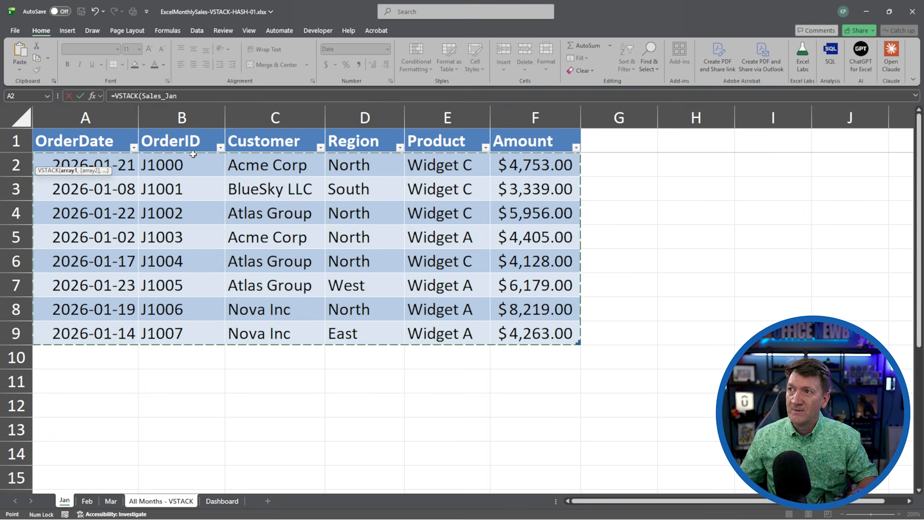
pyautogui.click(191, 96)
pyautogui.write(',')
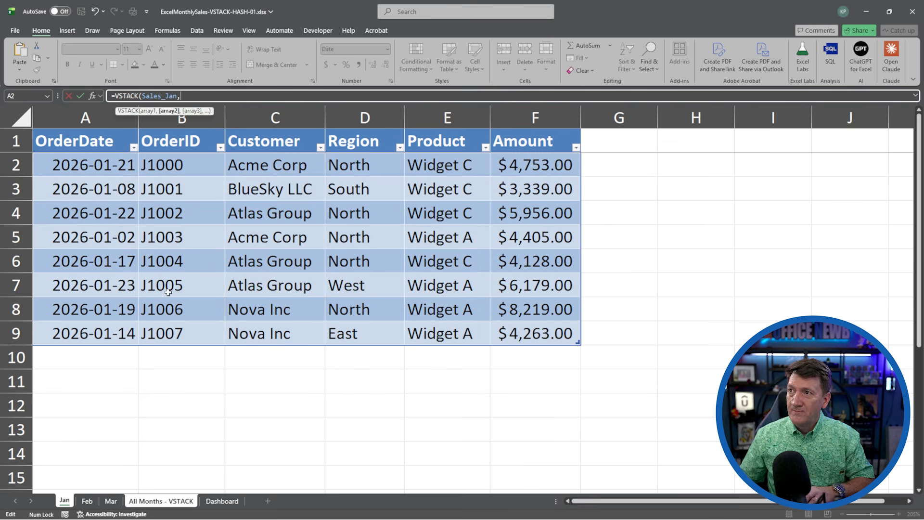
pyautogui.click(87, 501)
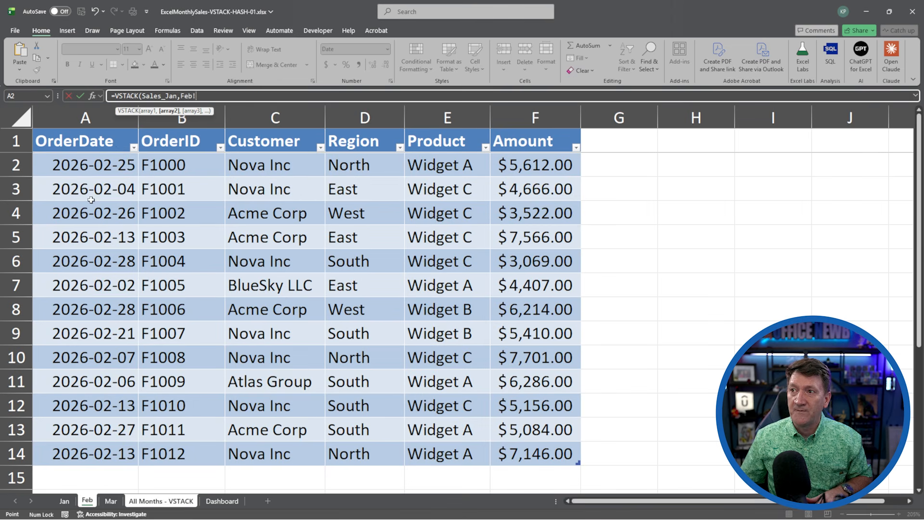
pyautogui.moveTo(89, 161); pyautogui.dragTo(515, 446)
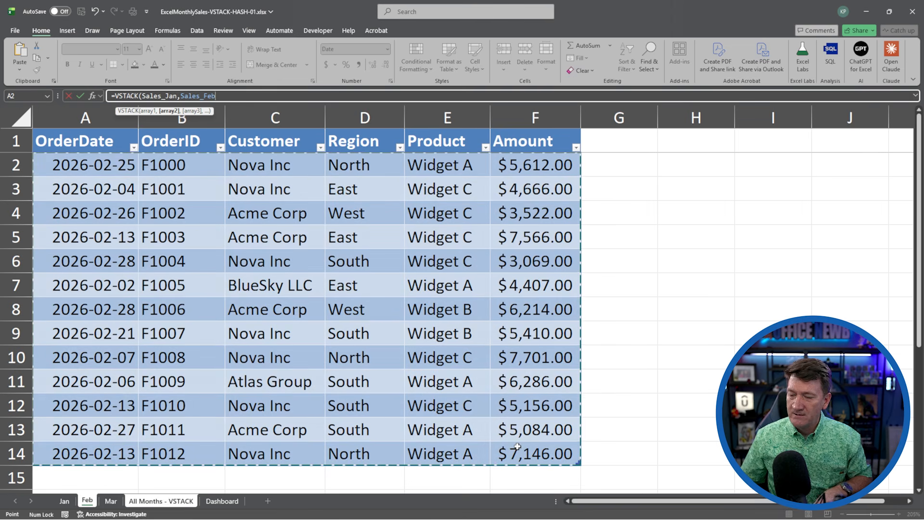
pyautogui.write(',')
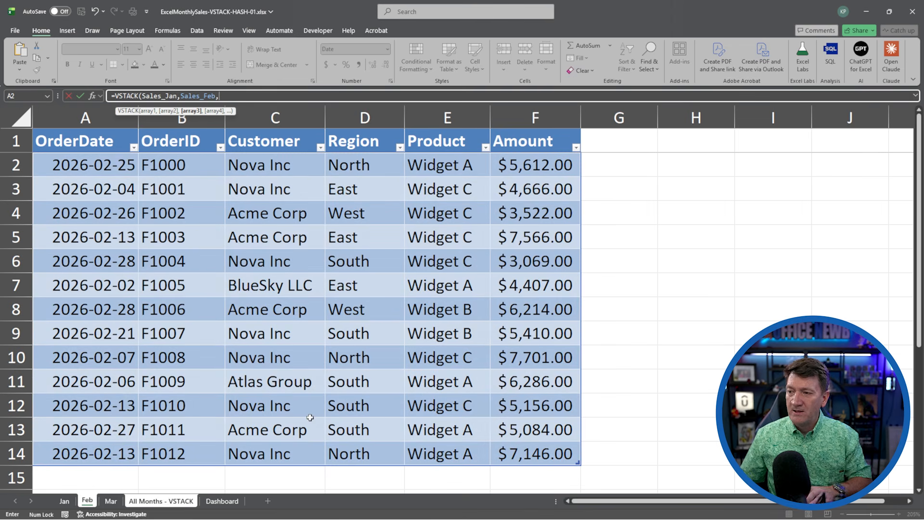
pyautogui.click(110, 501)
pyautogui.moveTo(104, 166); pyautogui.dragTo(502, 278)
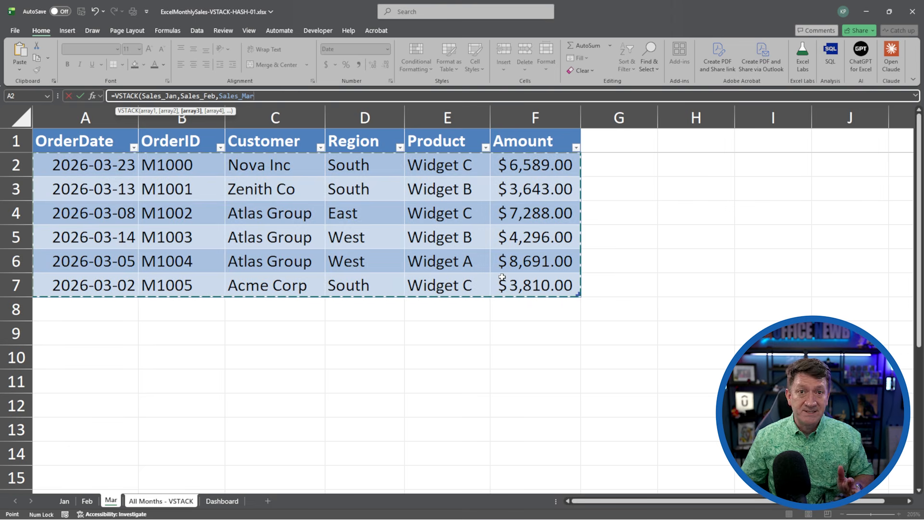
pyautogui.write(')')
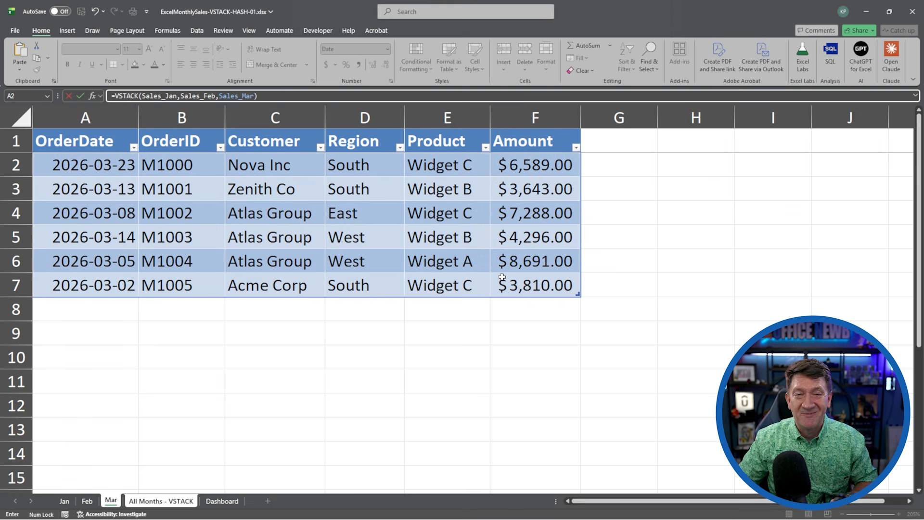
pyautogui.press('Return')
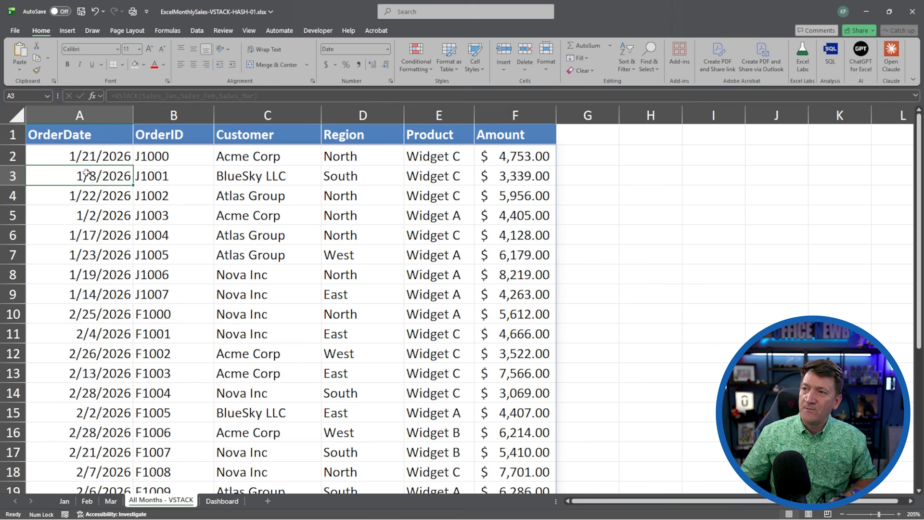
# Scroll through the stacked records on the All Months - VSTACK sheet to review them.
pyautogui.click(73, 155)
pyautogui.scroll(-5, 77, 173)
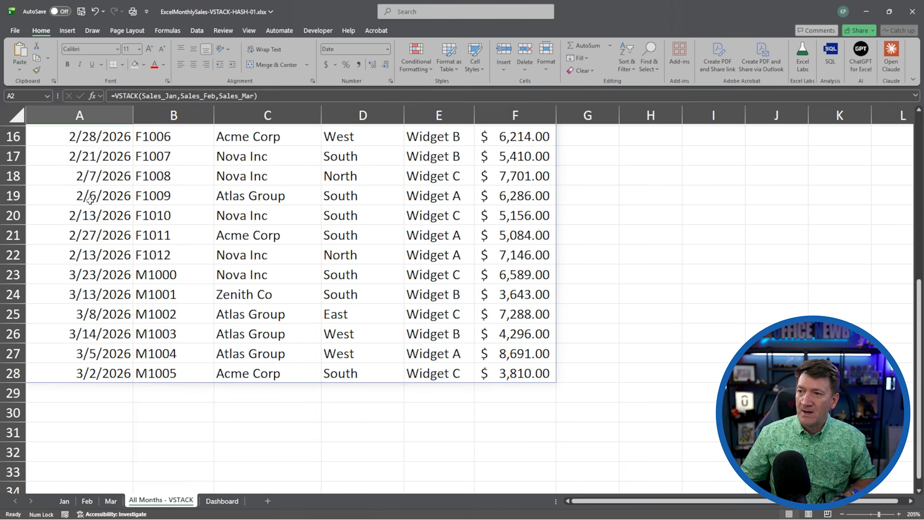
pyautogui.scroll(5, 89, 200)
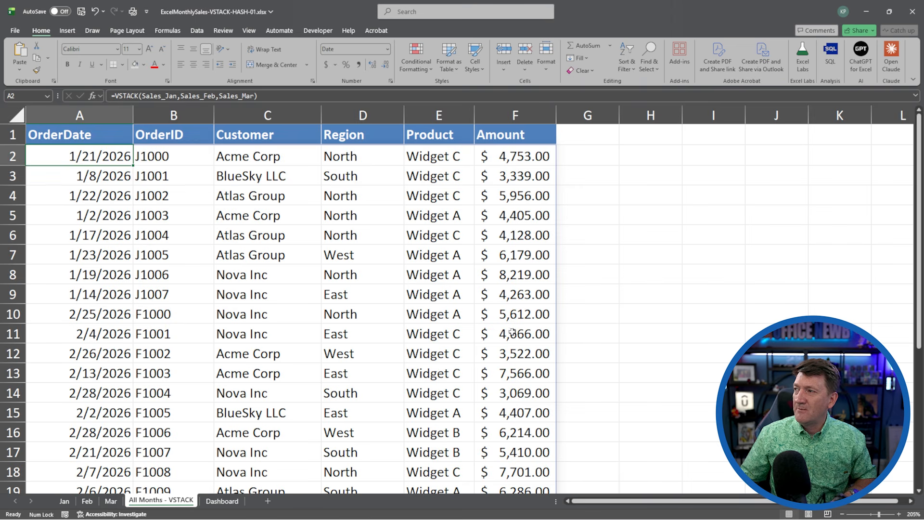
pyautogui.scroll(-4, 508, 391)
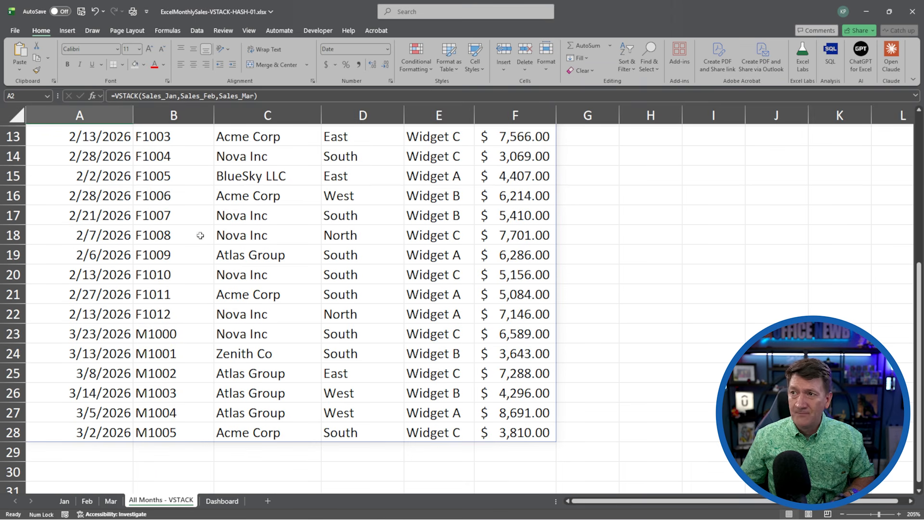
pyautogui.scroll(4, 99, 225)
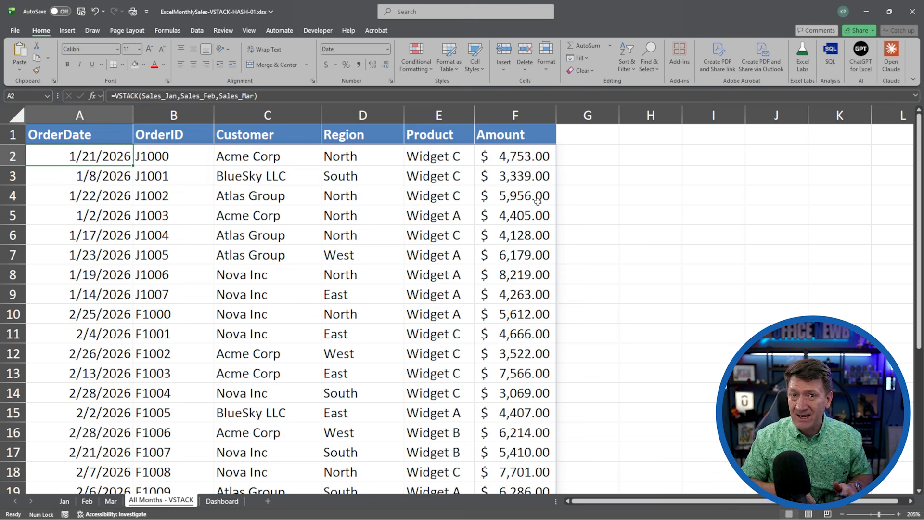
# Extend the Mar sheet's table by one empty row.
pyautogui.click(111, 501)
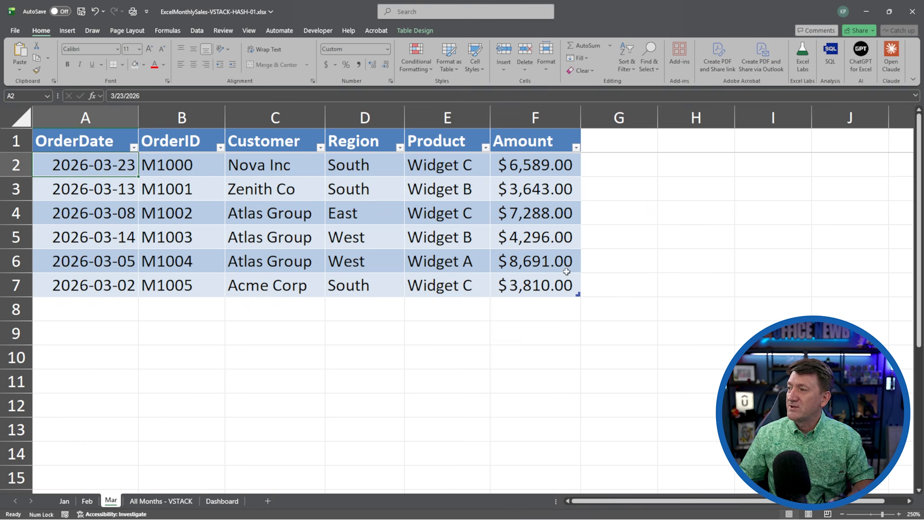
pyautogui.click(579, 299)
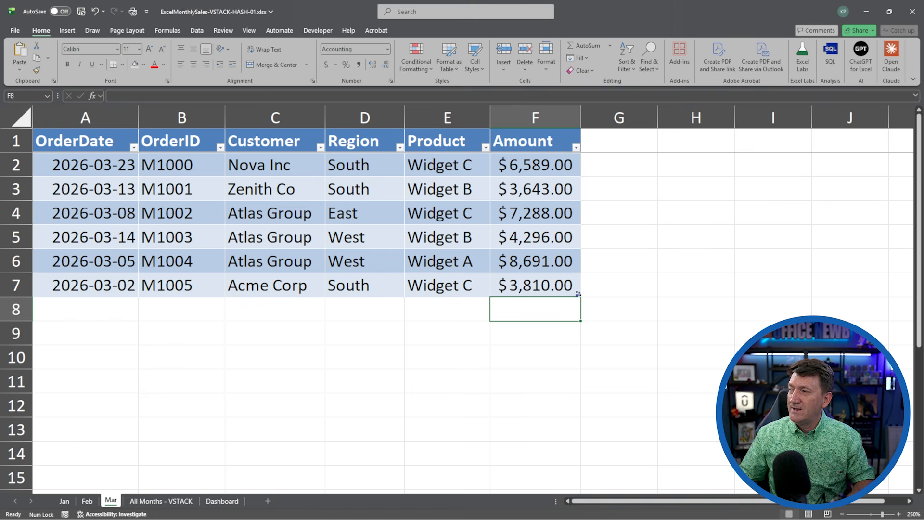
pyautogui.moveTo(578, 293); pyautogui.dragTo(580, 318)
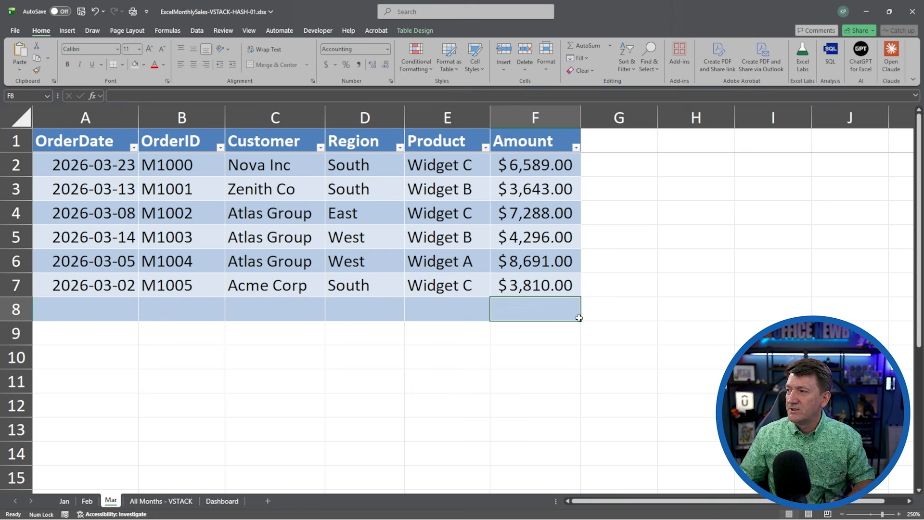
# Enter order date 2026-03-20 and order ID M2000 in the new empty row of the Mar table.
pyautogui.click(124, 310)
pyautogui.write('2026')
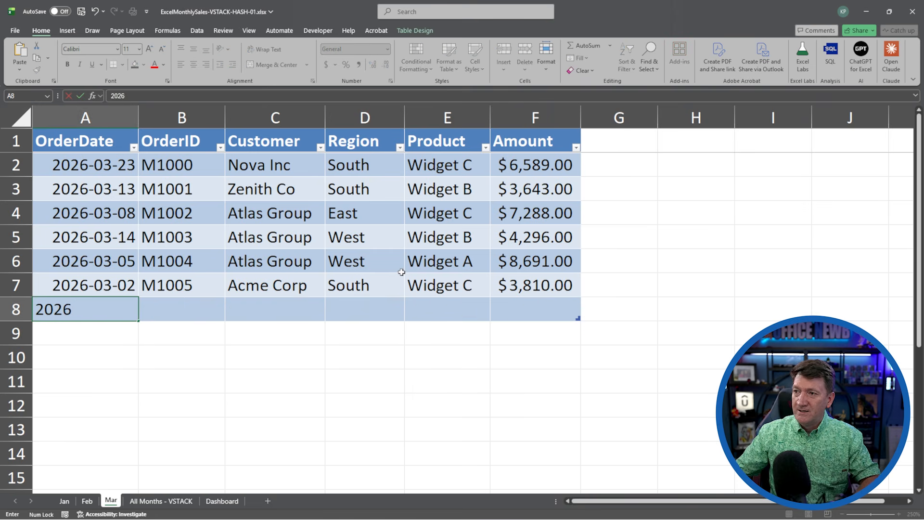
pyautogui.write('-03')
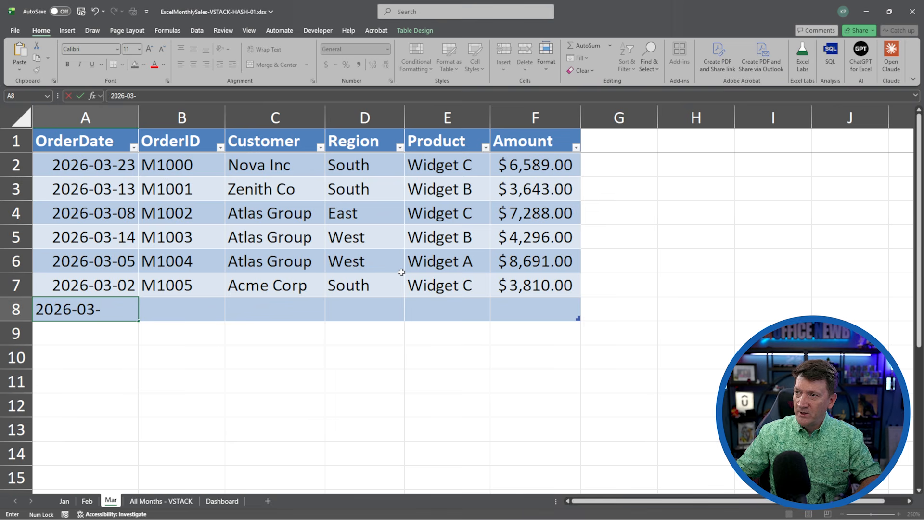
pyautogui.write('-20')
pyautogui.press('Tab')
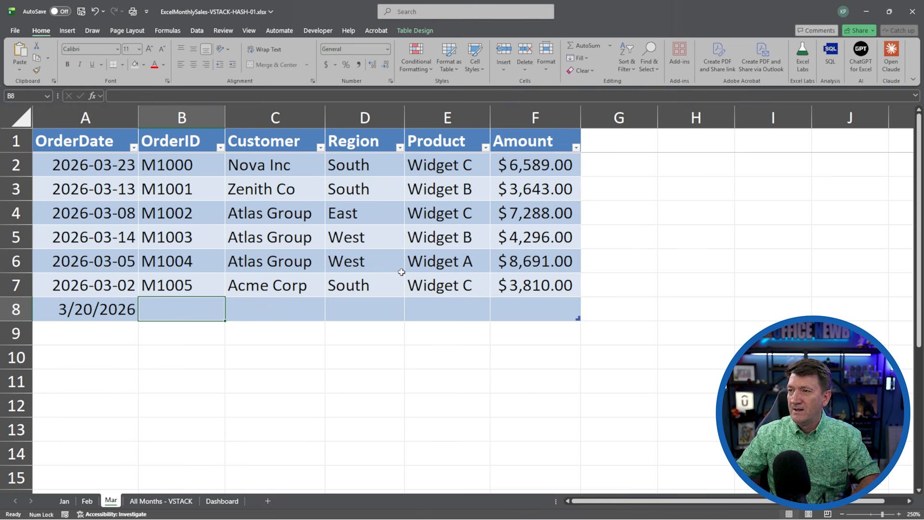
pyautogui.write('M2000')
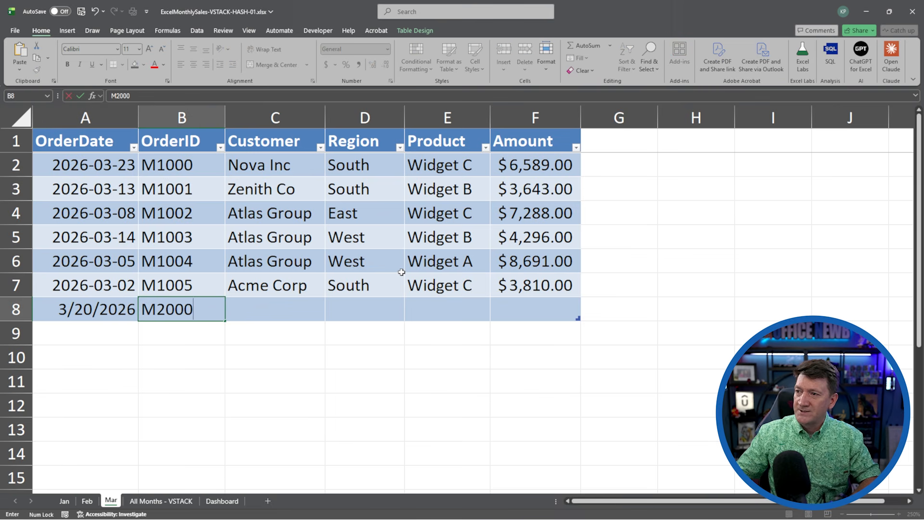
pyautogui.press('Tab')
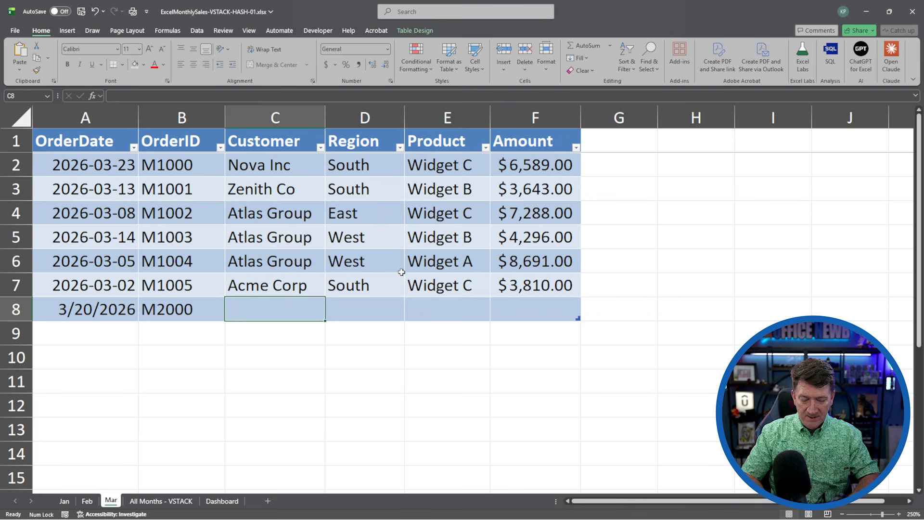
# Complete the new row with customer Acme Corp, region East, product Widget B and amount 10000.
pyautogui.write('Acme Corp')
pyautogui.press('Tab')
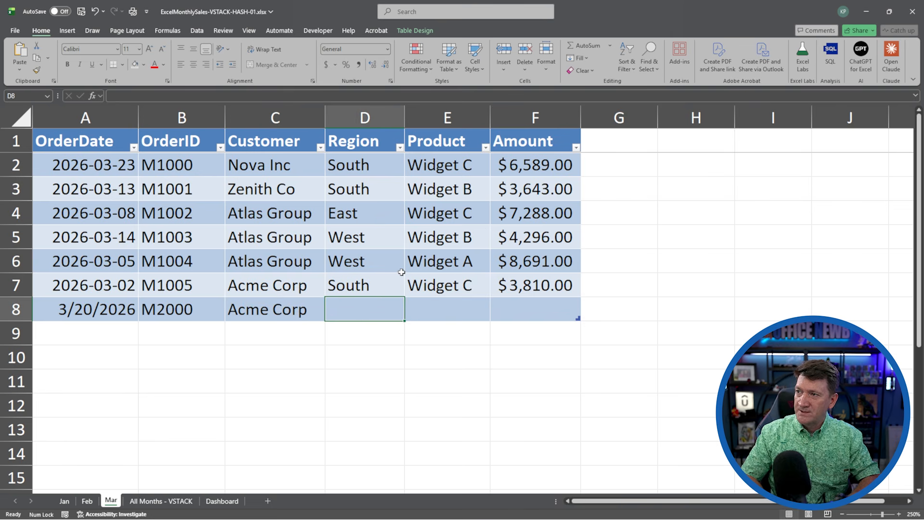
pyautogui.write('East')
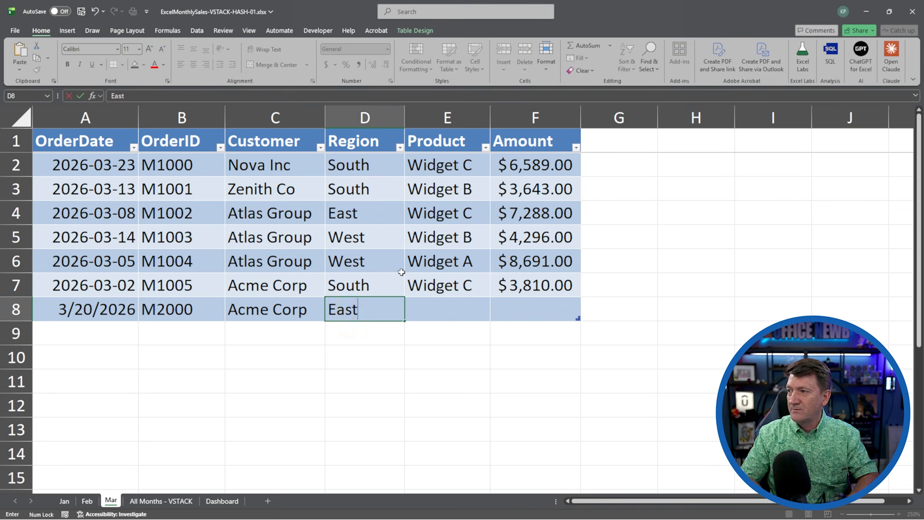
pyautogui.press('Tab')
pyautogui.write('Widg')
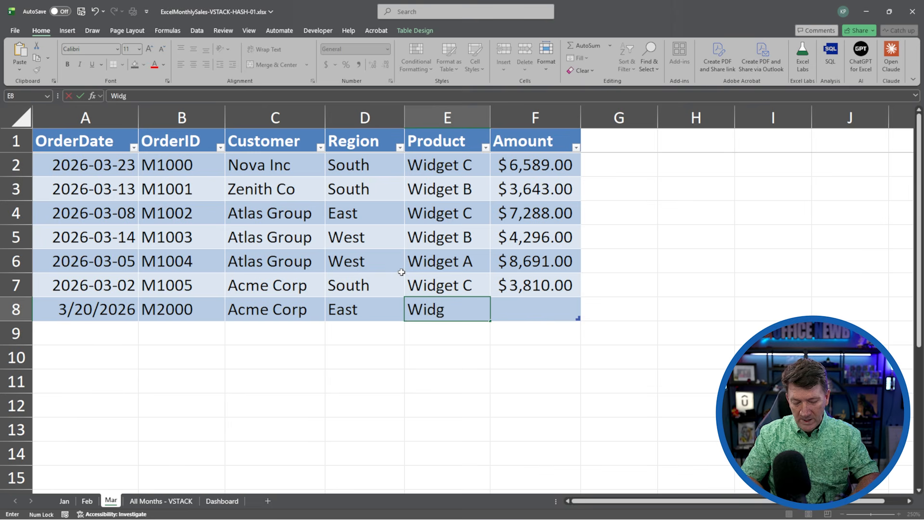
pyautogui.write('et B')
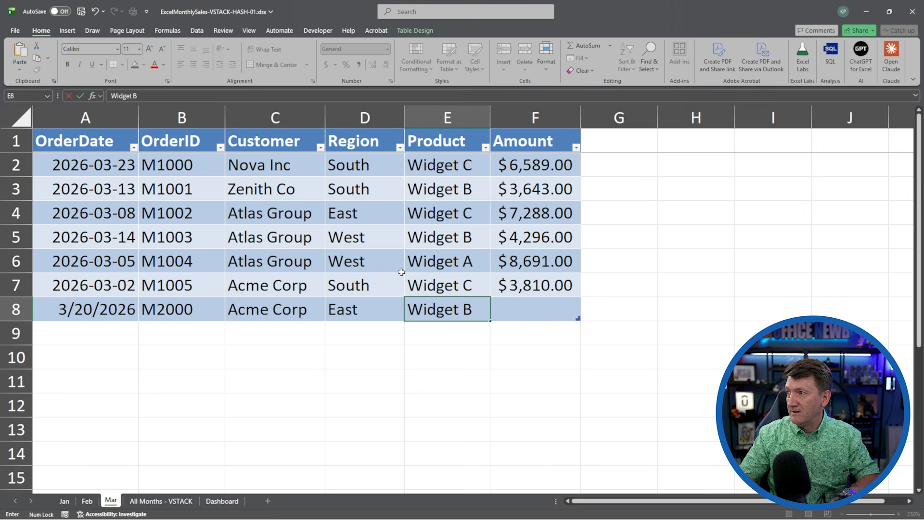
pyautogui.press('Tab')
pyautogui.write('10000')
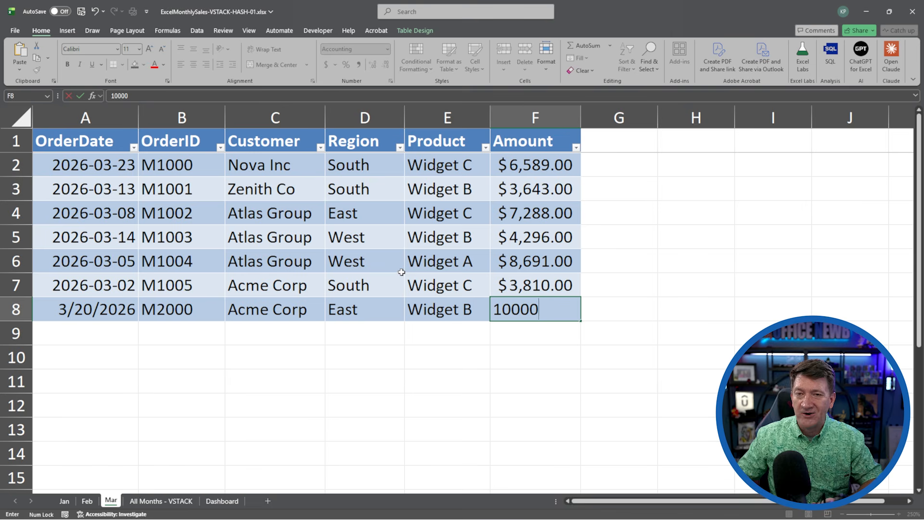
pyautogui.press('Up')
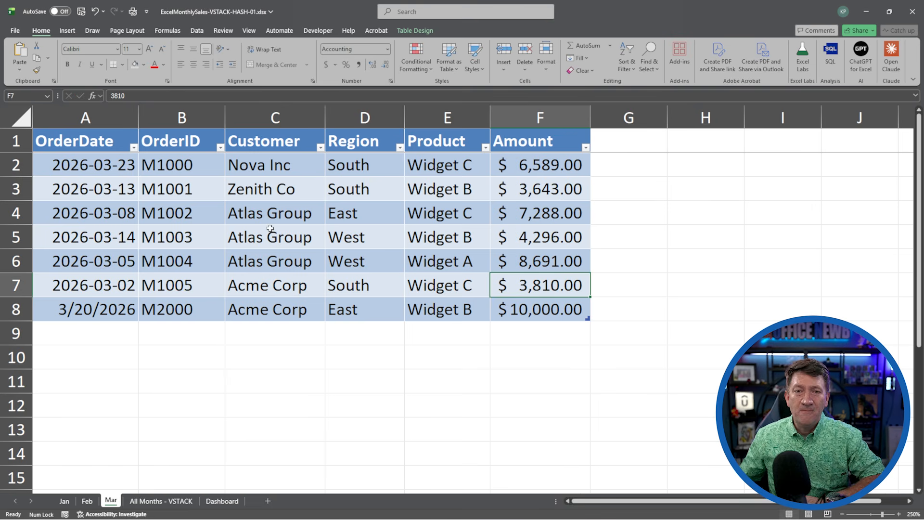
# On the All Months - VSTACK sheet, format the new stacked record's date in A29 as Short Date.
pyautogui.click(144, 504)
pyautogui.scroll(-5, 198, 270)
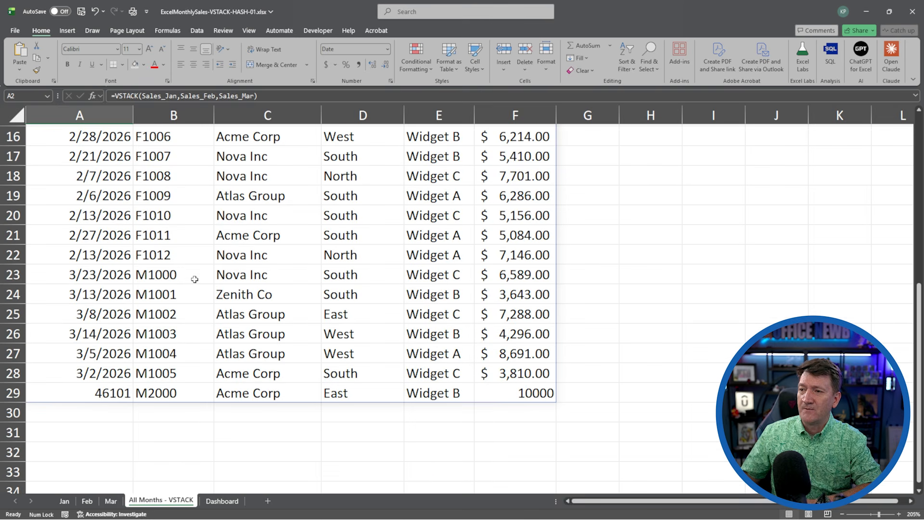
pyautogui.moveTo(99, 393); pyautogui.dragTo(502, 393)
pyautogui.click(107, 393)
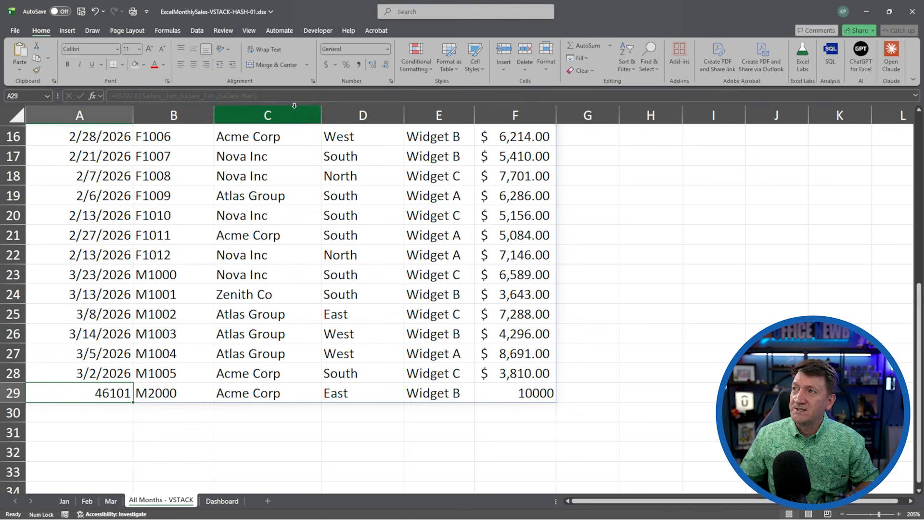
pyautogui.click(388, 49)
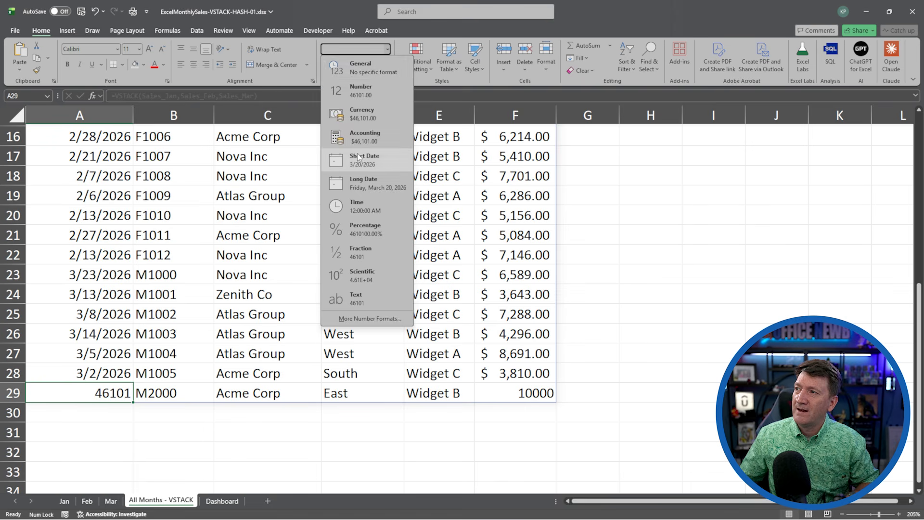
pyautogui.click(357, 153)
# Apply Accounting number format to the new stacked record's amount in F29.
pyautogui.click(531, 391)
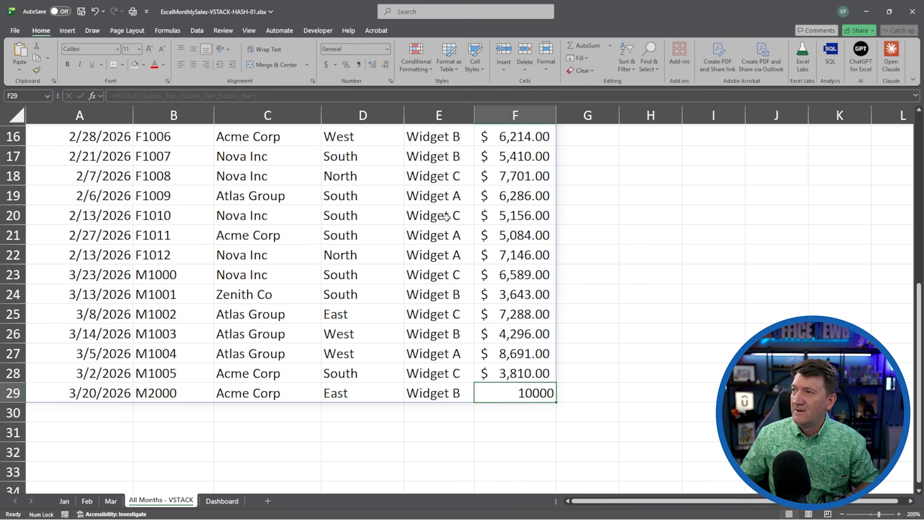
pyautogui.click(327, 64)
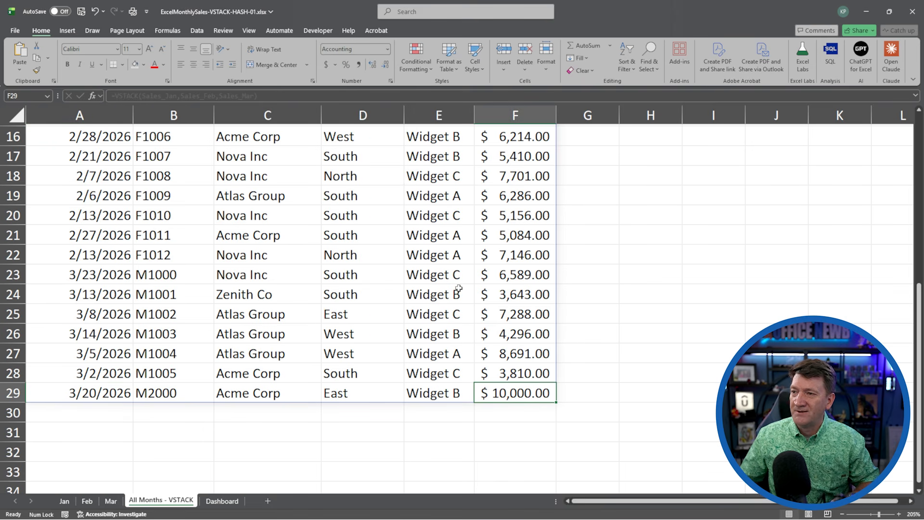
pyautogui.scroll(5, 457, 291)
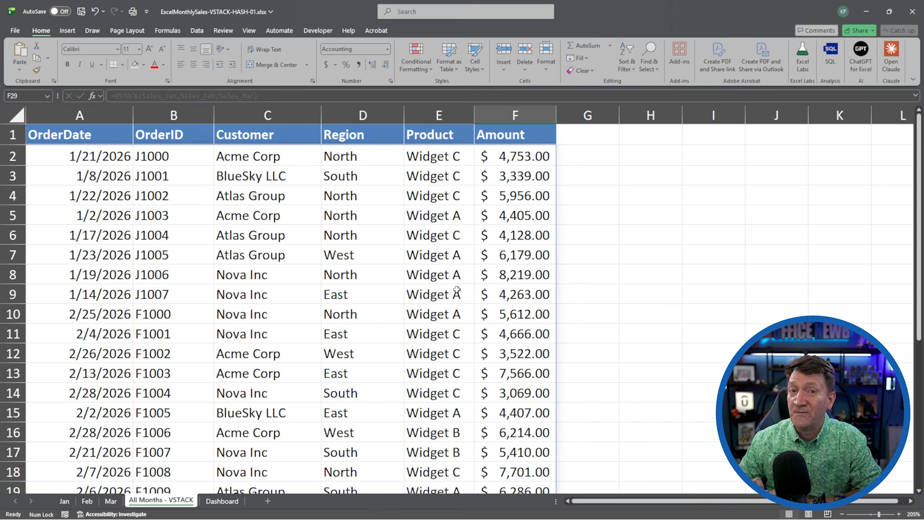